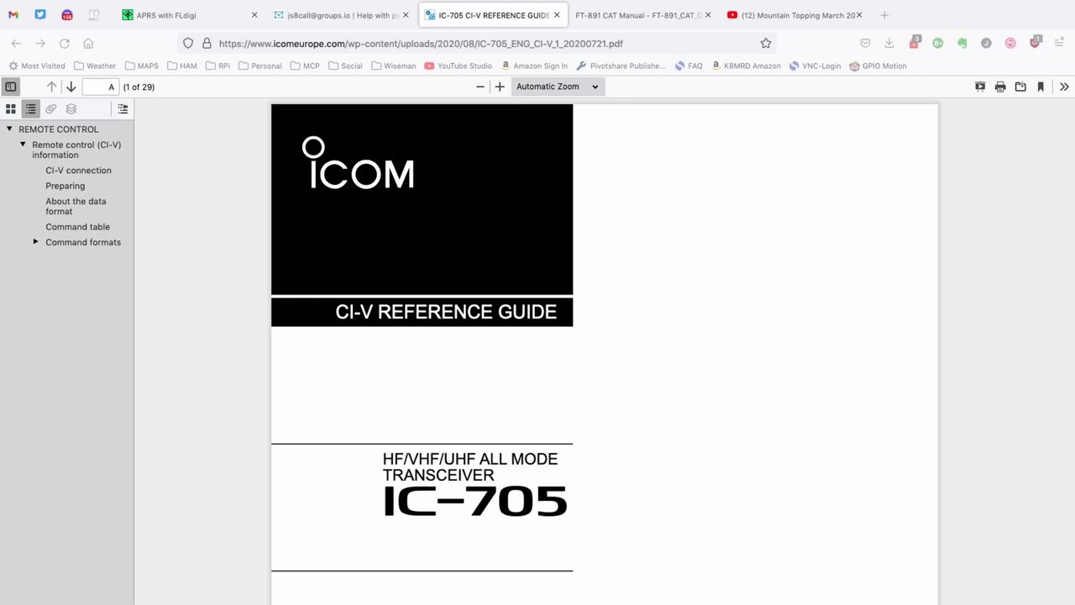
- Read through the FT-891 CAT manual's opening pages up to the Control Command section
{"action": "left_click", "coordinate": [611, 18]}
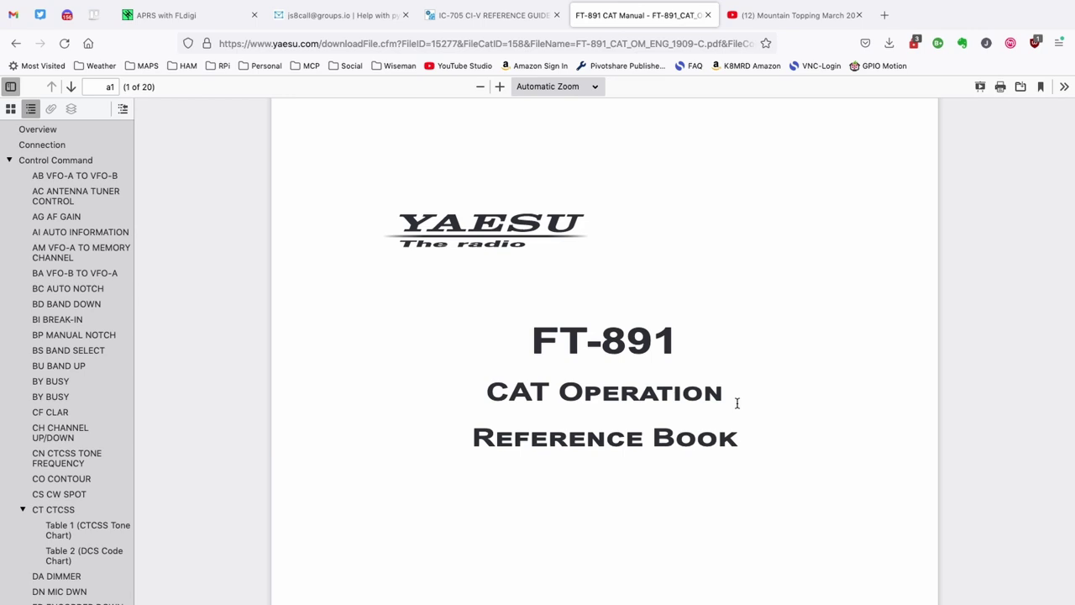
{"action": "scroll", "coordinate": [702, 402], "scroll_direction": "down", "scroll_amount": 2}
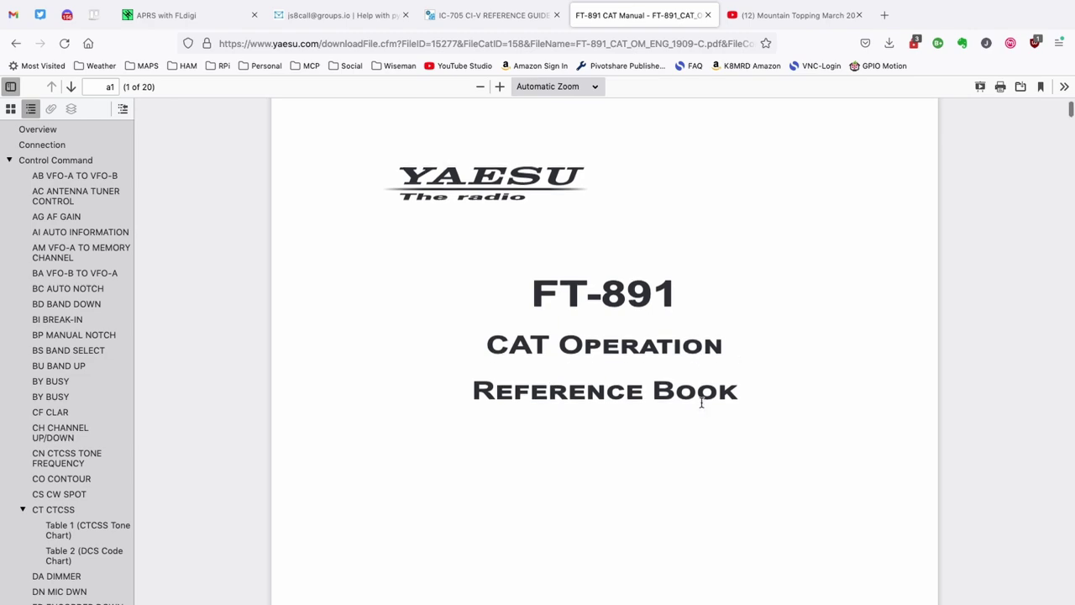
{"action": "scroll", "coordinate": [702, 403], "scroll_direction": "down", "scroll_amount": 15}
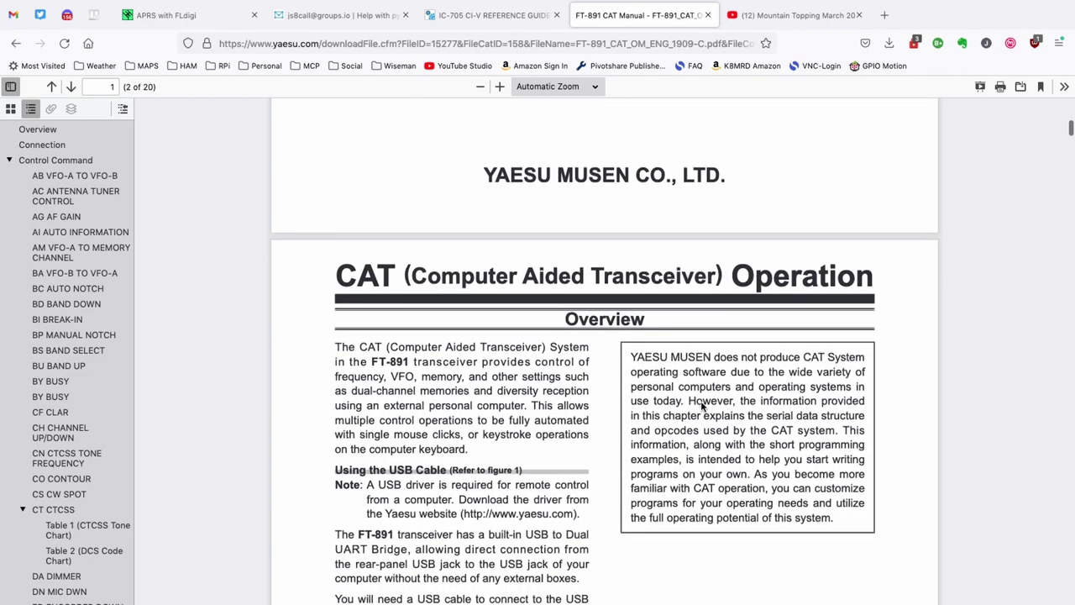
{"action": "scroll", "coordinate": [703, 408], "scroll_direction": "down", "scroll_amount": 20}
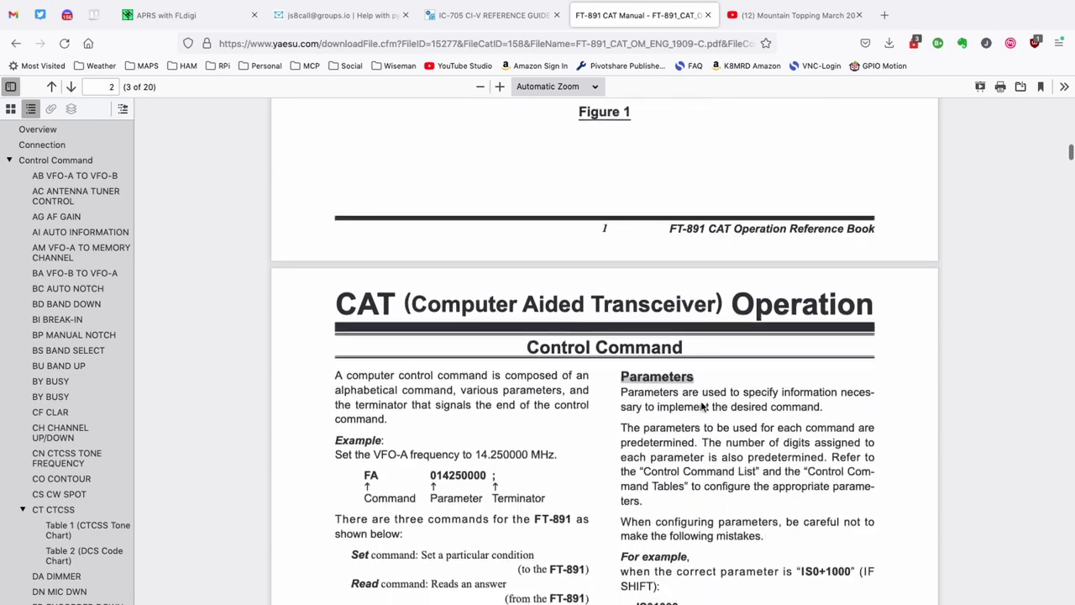
{"action": "scroll", "coordinate": [702, 407], "scroll_direction": "down", "scroll_amount": 2}
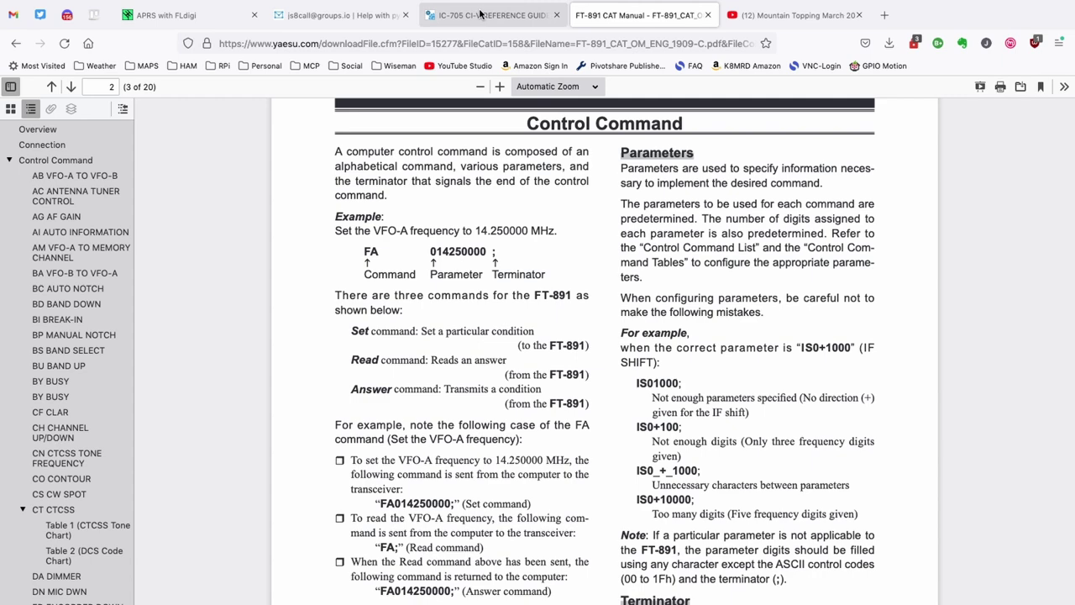
- Look through the cover and table of contents of the IC-705 CI-V reference guide
{"action": "left_click", "coordinate": [480, 15]}
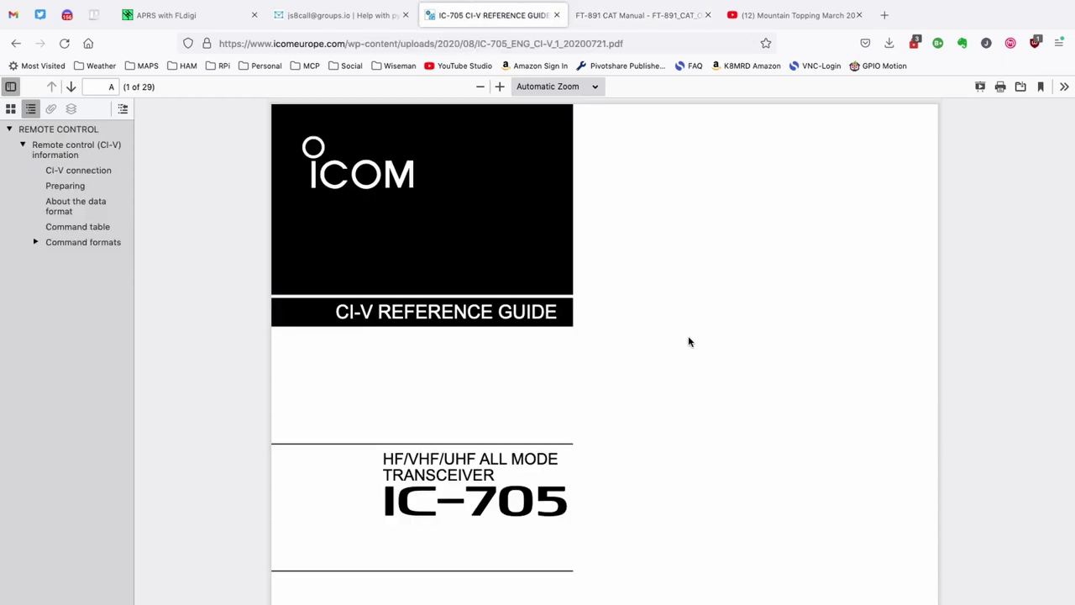
{"action": "scroll", "coordinate": [689, 340], "scroll_direction": "down", "scroll_amount": 10}
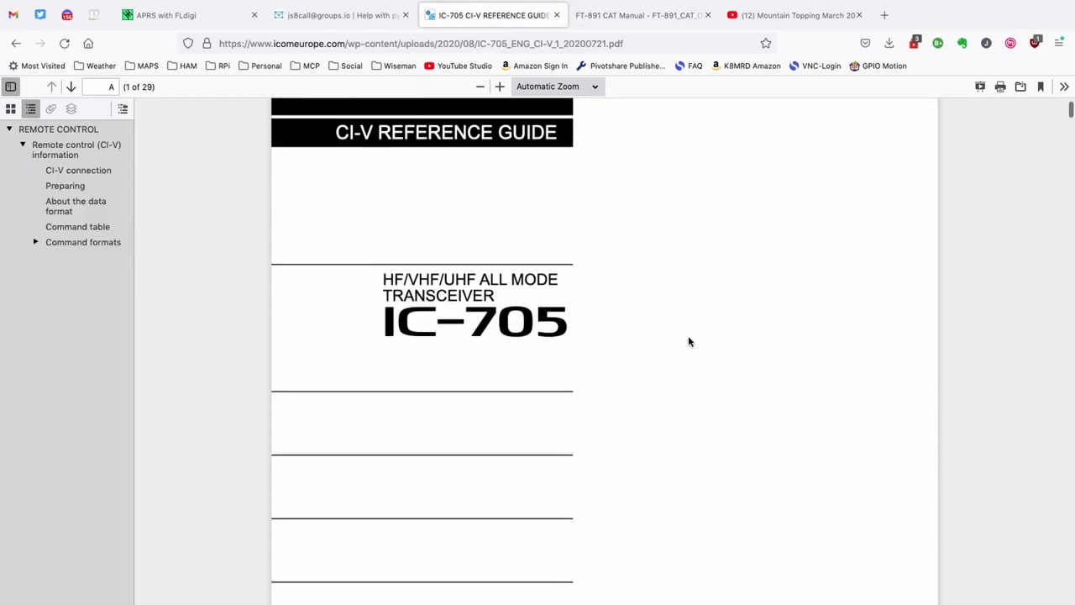
{"action": "scroll", "coordinate": [689, 340], "scroll_direction": "down", "scroll_amount": 15}
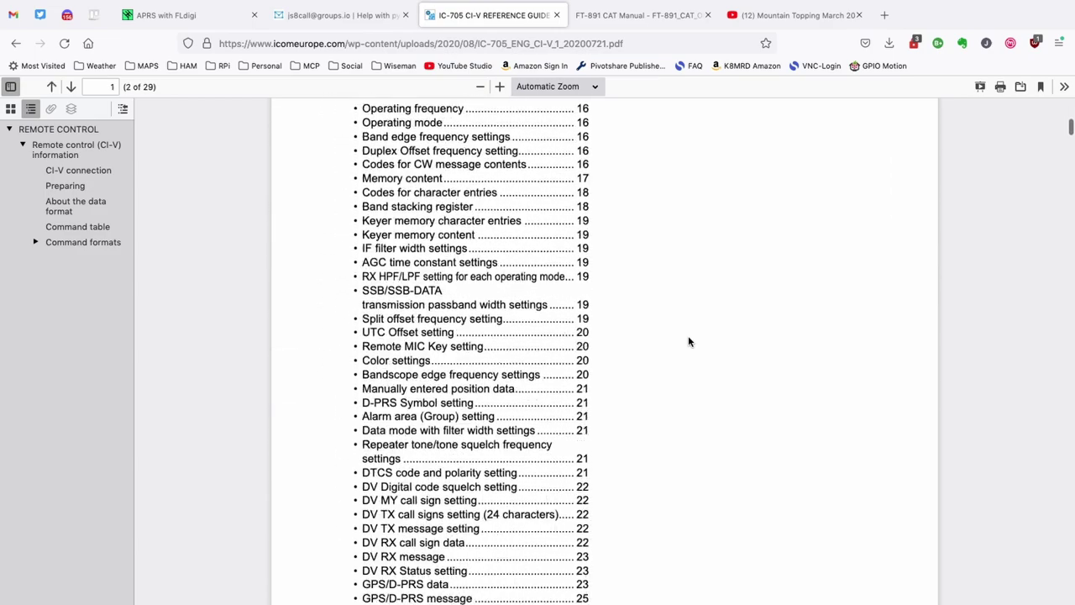
{"action": "scroll", "coordinate": [689, 340], "scroll_direction": "down", "scroll_amount": 8}
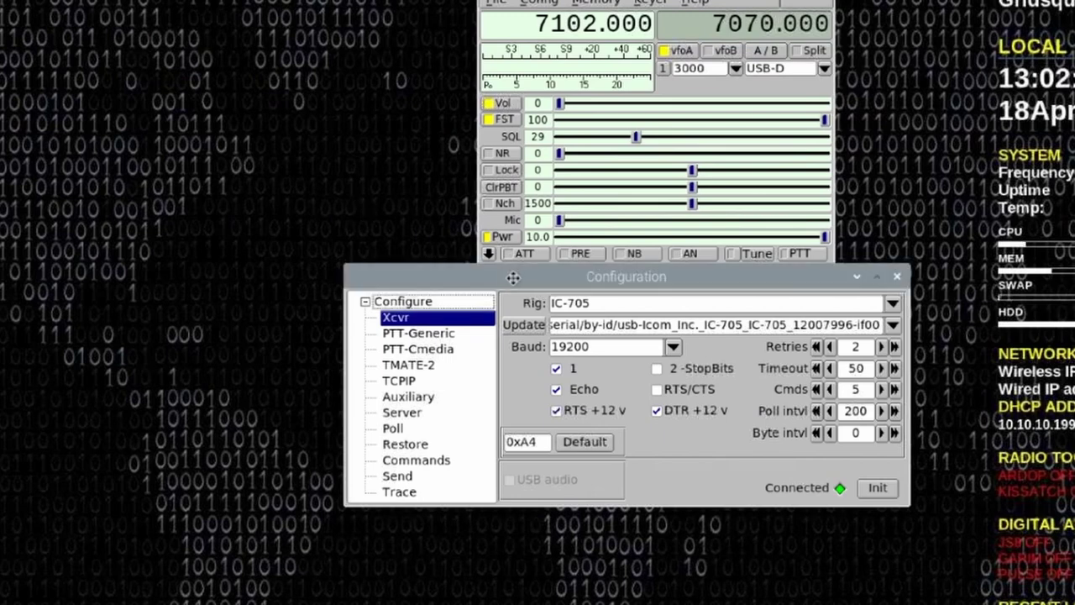
{"action": "left_click_drag", "start_coordinate": [550, 289], "coordinate": [494, 289]}
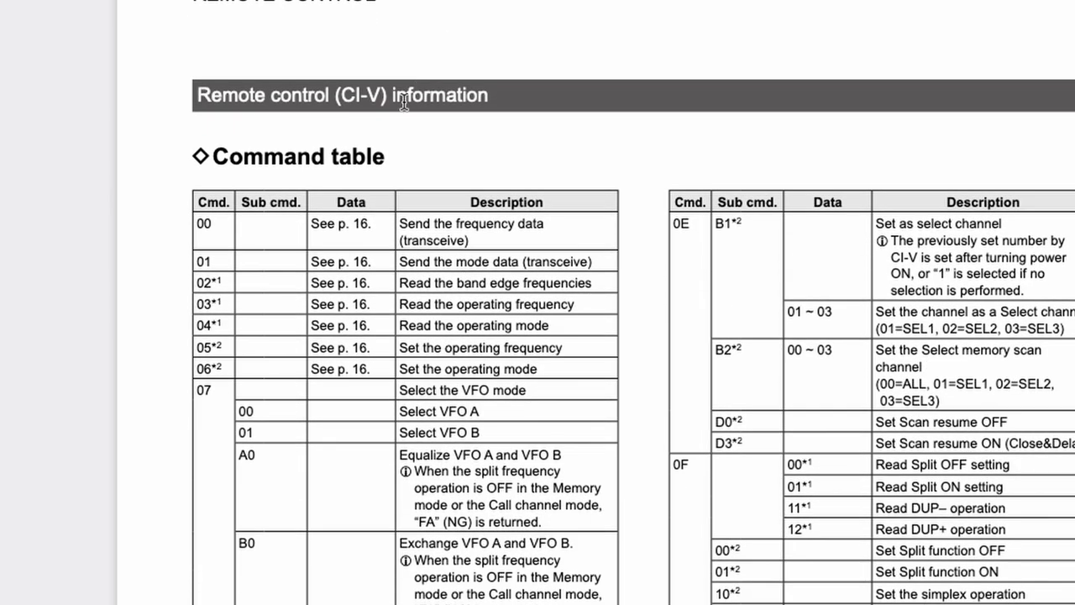
- Look up the noise blanker and noise reduction entries under command 16 in the CI-V command table
{"action": "scroll", "coordinate": [392, 138], "scroll_direction": "down", "scroll_amount": 1}
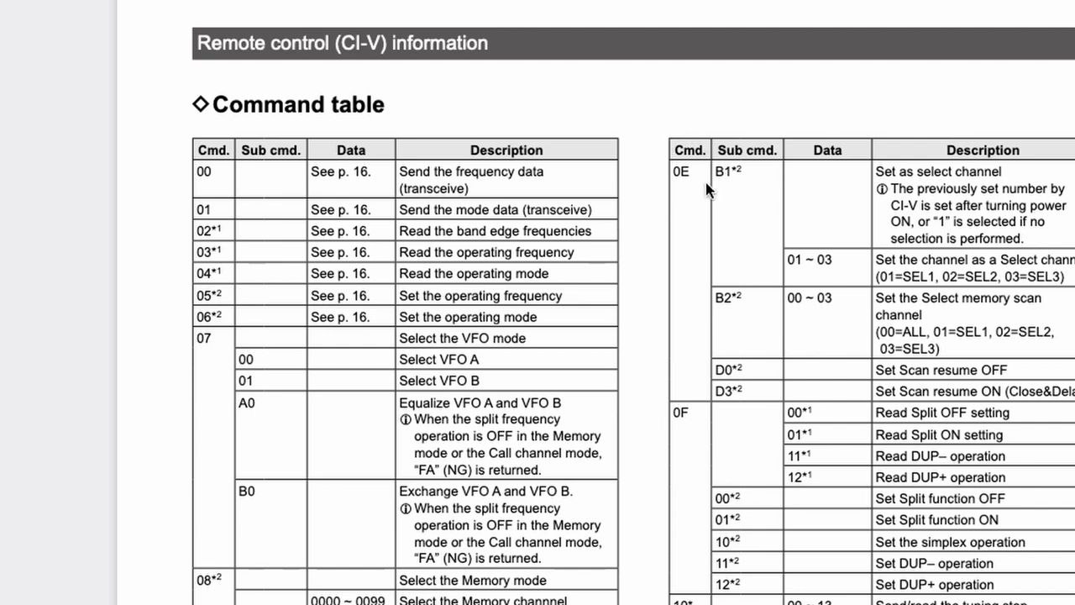
{"action": "scroll", "coordinate": [723, 197], "scroll_direction": "down", "scroll_amount": 1}
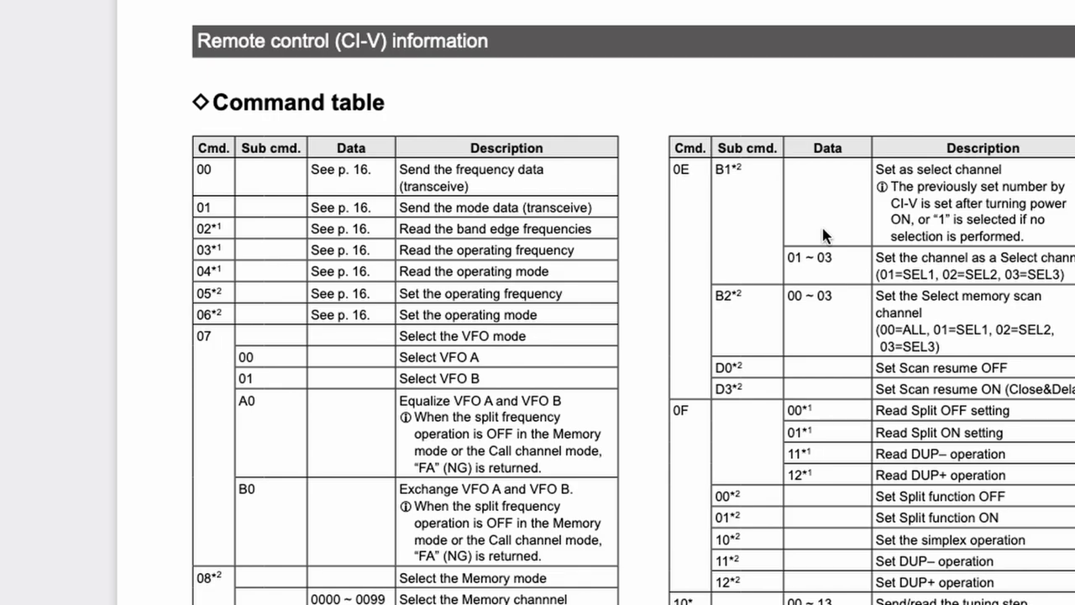
{"action": "scroll", "coordinate": [824, 235], "scroll_direction": "down", "scroll_amount": 10}
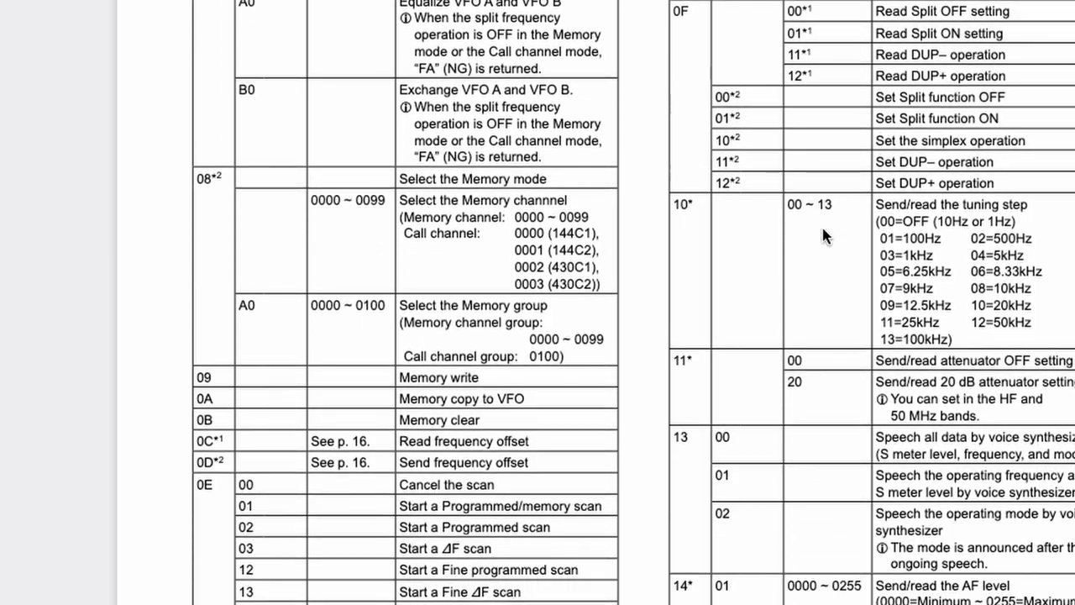
{"action": "scroll", "coordinate": [823, 233], "scroll_direction": "down", "scroll_amount": 18}
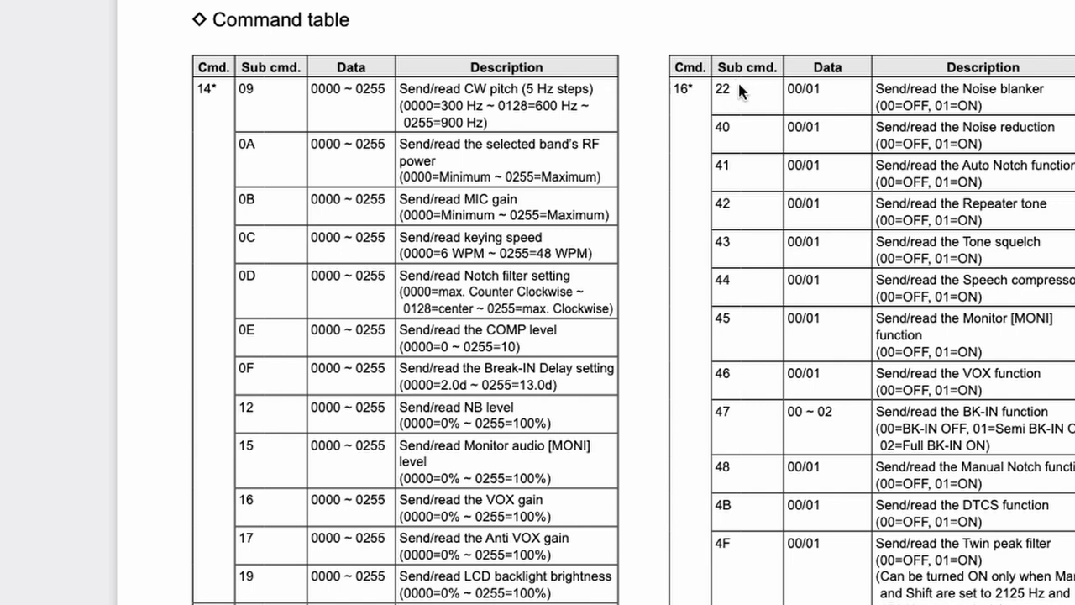
{"action": "left_click_drag", "start_coordinate": [962, 88], "coordinate": [1046, 89]}
{"action": "left_click_drag", "start_coordinate": [728, 122], "coordinate": [710, 133]}
{"action": "left_click_drag", "start_coordinate": [962, 127], "coordinate": [1055, 126]}
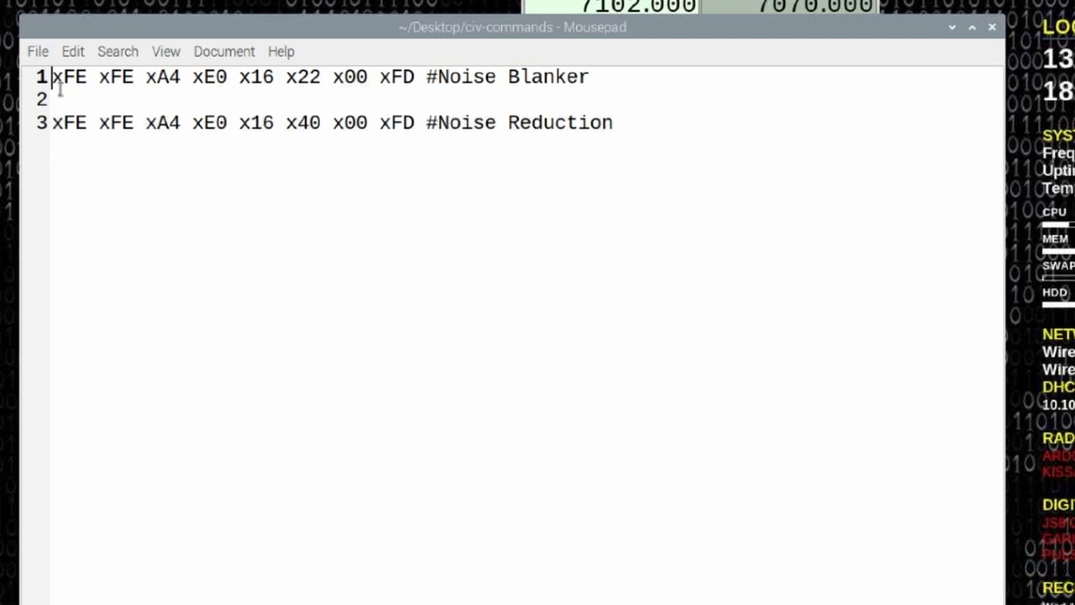
- Examine each part of the Noise Blanker command in the civ-commands file, from the preamble to the terminator
{"action": "left_click_drag", "start_coordinate": [62, 76], "coordinate": [52, 76]}
{"action": "left_click", "coordinate": [134, 78]}
{"action": "left_click_drag", "start_coordinate": [134, 78], "coordinate": [52, 78]}
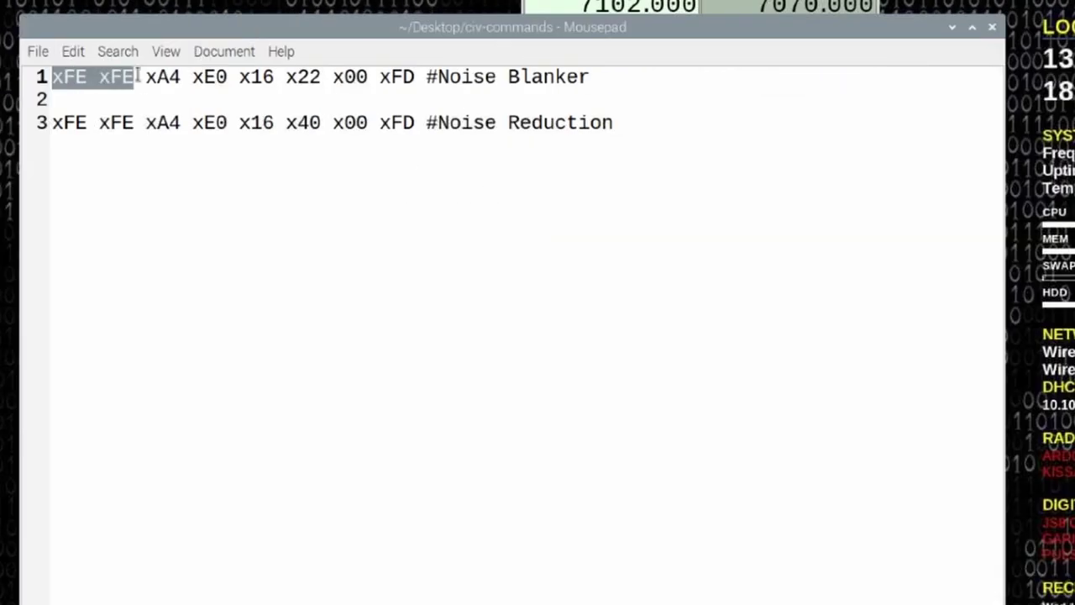
{"action": "left_click_drag", "start_coordinate": [145, 77], "coordinate": [231, 76]}
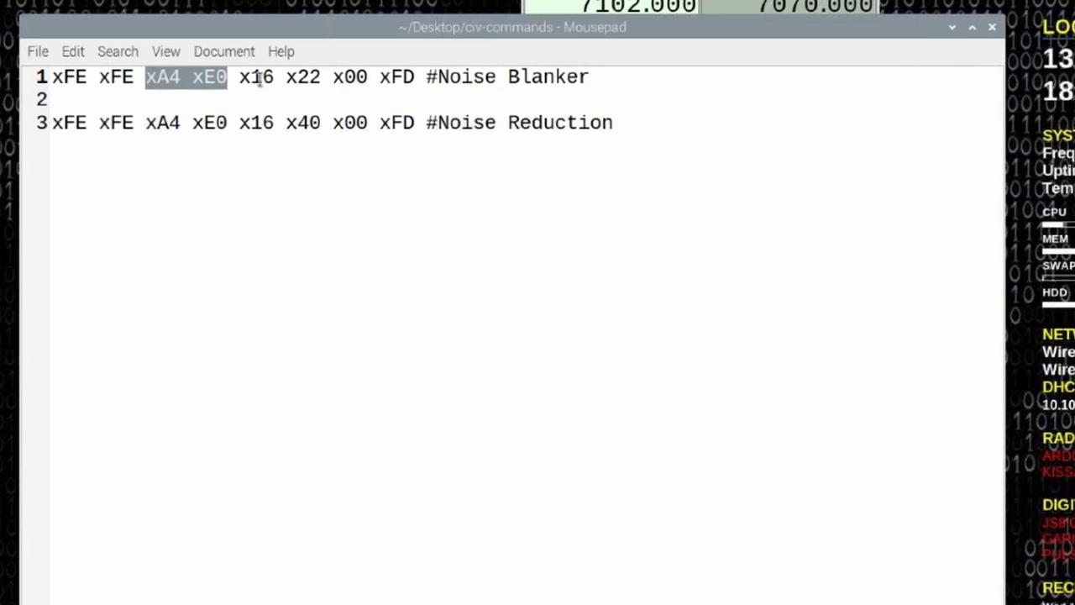
{"action": "left_click_drag", "start_coordinate": [250, 76], "coordinate": [367, 76]}
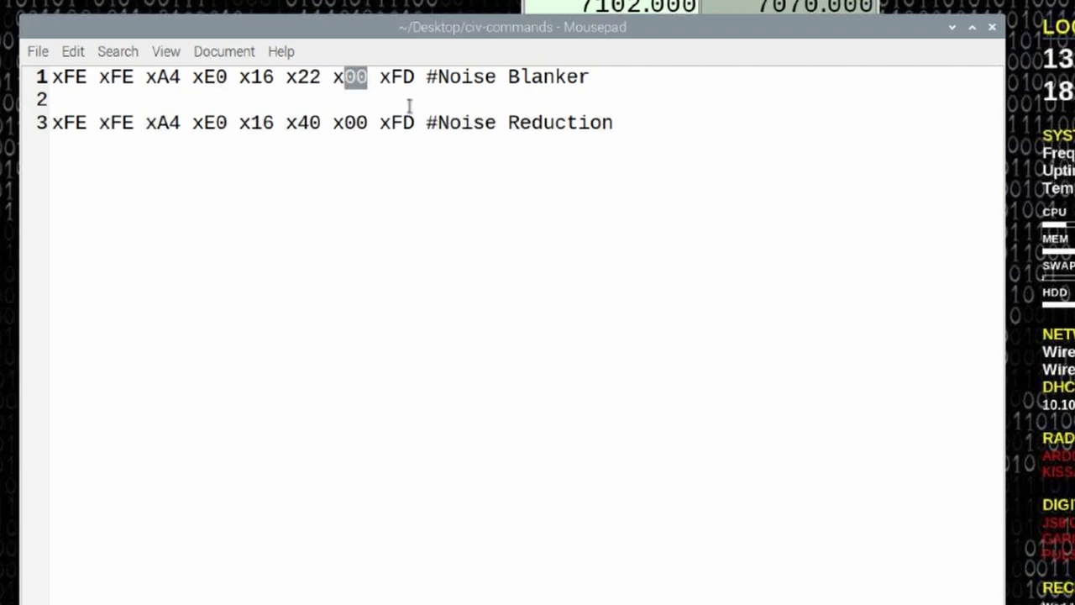
{"action": "left_click_drag", "start_coordinate": [392, 76], "coordinate": [416, 76]}
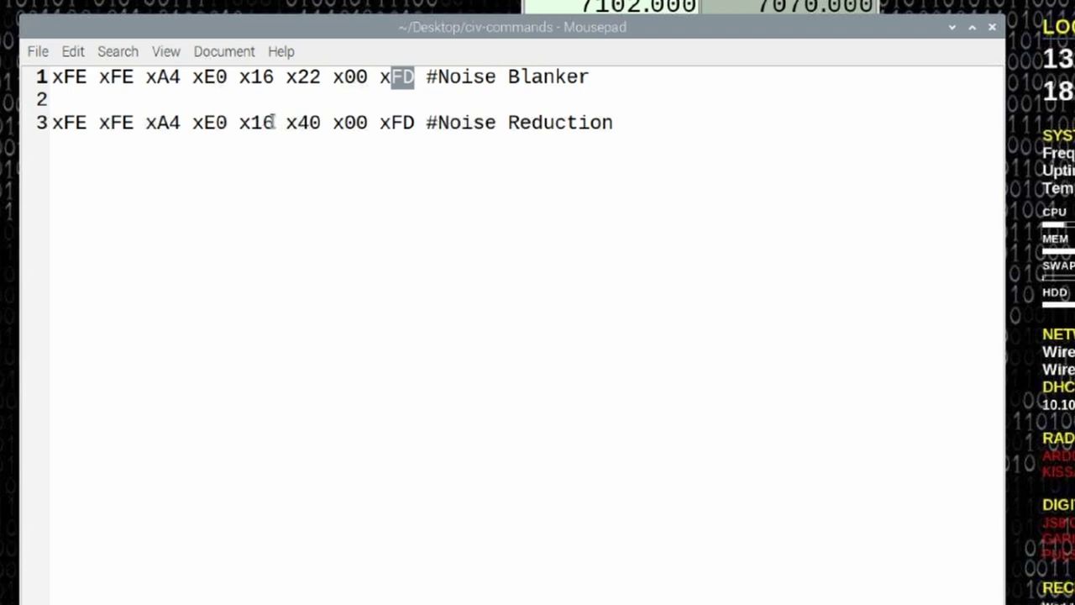
- Examine the command, sub-command and data bytes of the Noise Reduction line
{"action": "left_click_drag", "start_coordinate": [274, 122], "coordinate": [251, 122]}
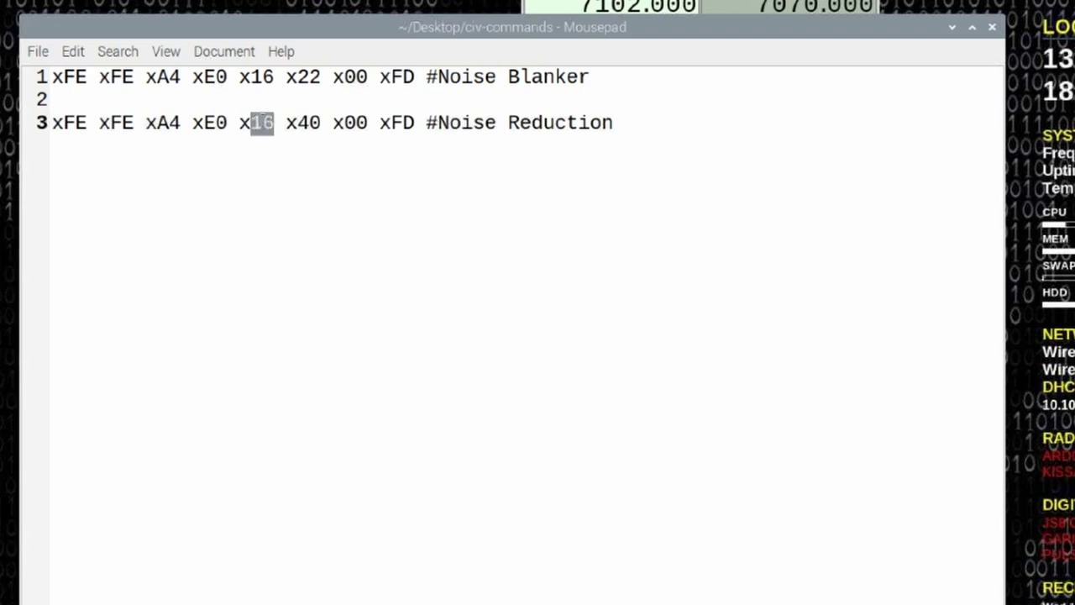
{"action": "left_click", "coordinate": [299, 122]}
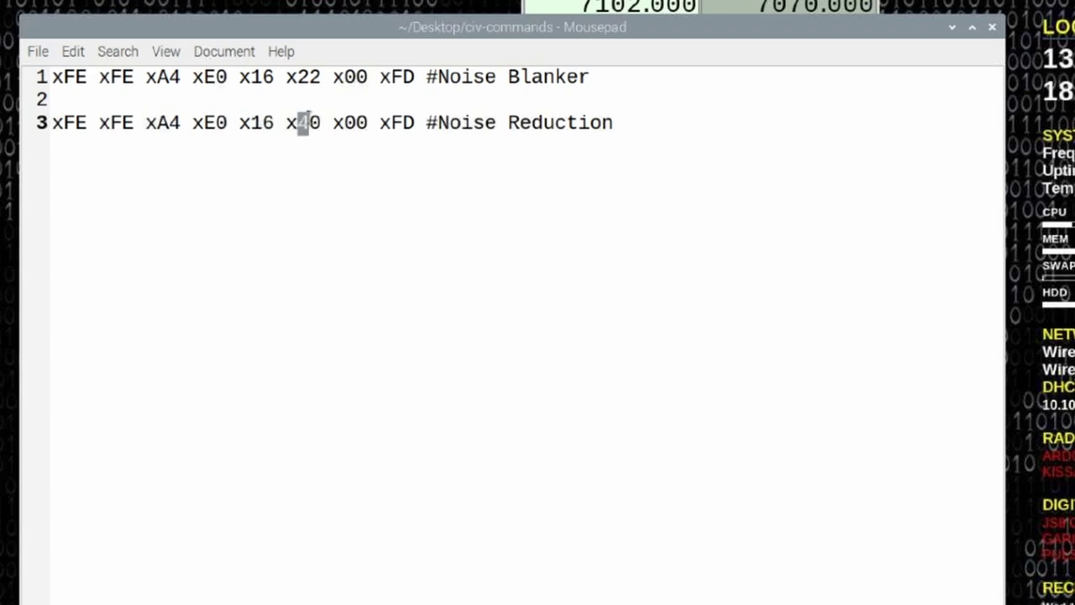
{"action": "left_click_drag", "start_coordinate": [308, 123], "coordinate": [320, 122]}
{"action": "left_click_drag", "start_coordinate": [345, 123], "coordinate": [367, 123]}
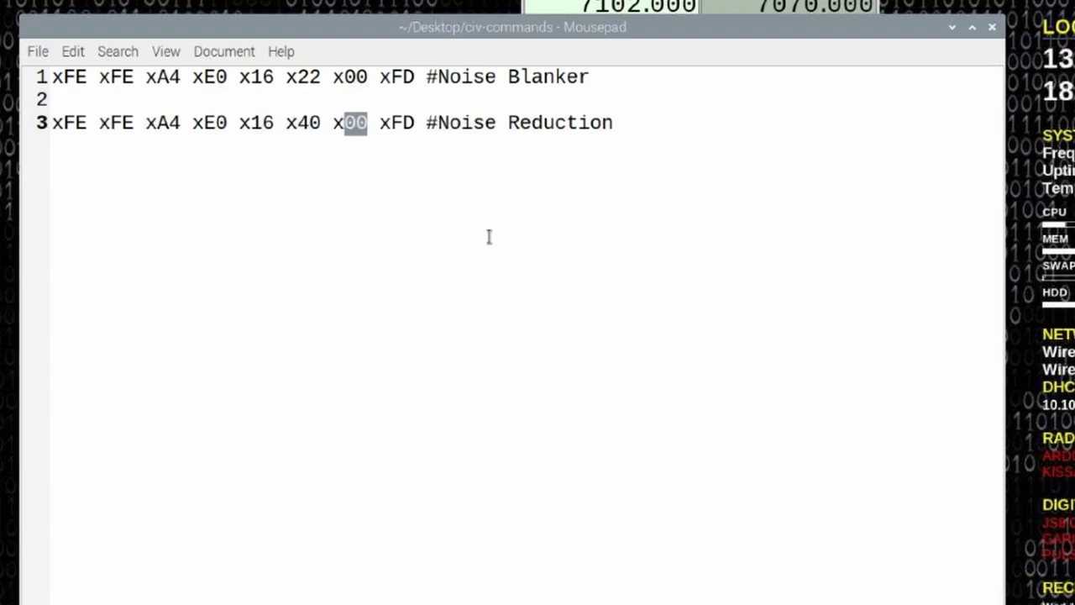
- Switch to flrig and open its command configuration at the start/exit commands
{"action": "left_click", "coordinate": [680, 7]}
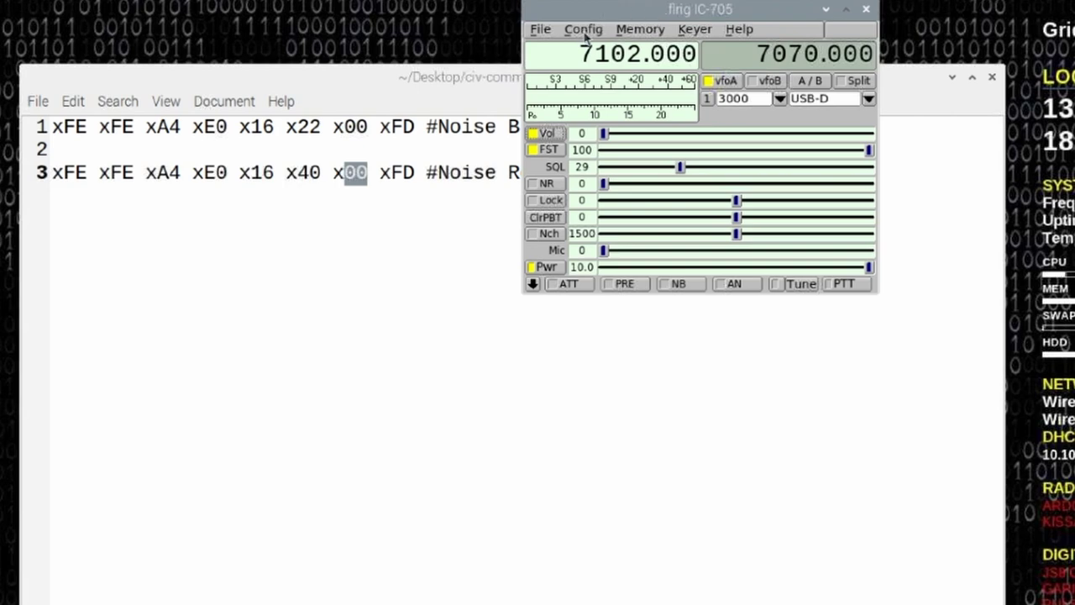
{"action": "left_click", "coordinate": [585, 34]}
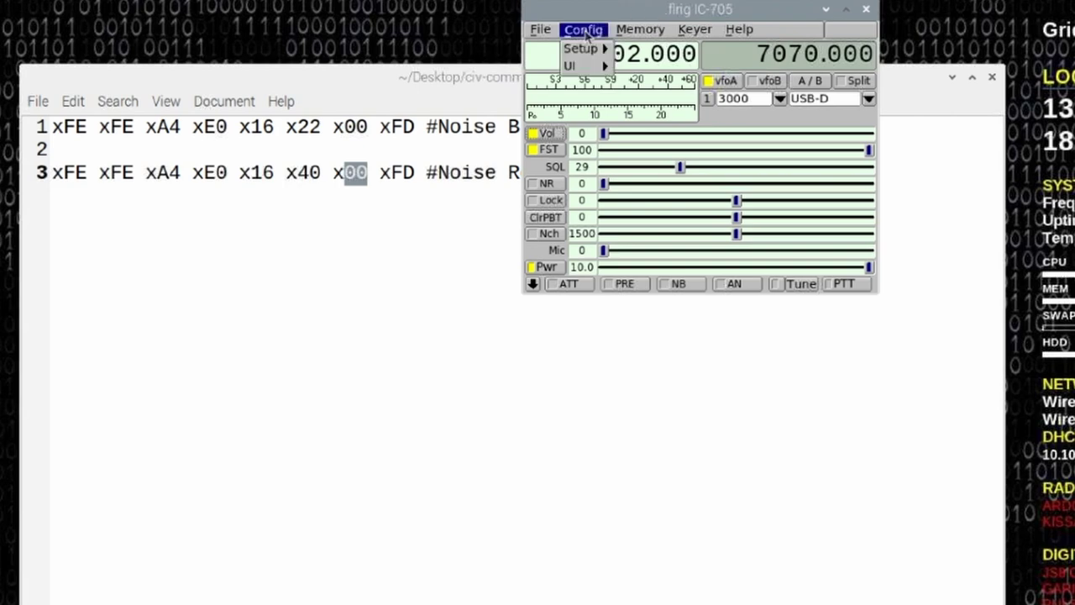
{"action": "mouse_move", "coordinate": [586, 52]}
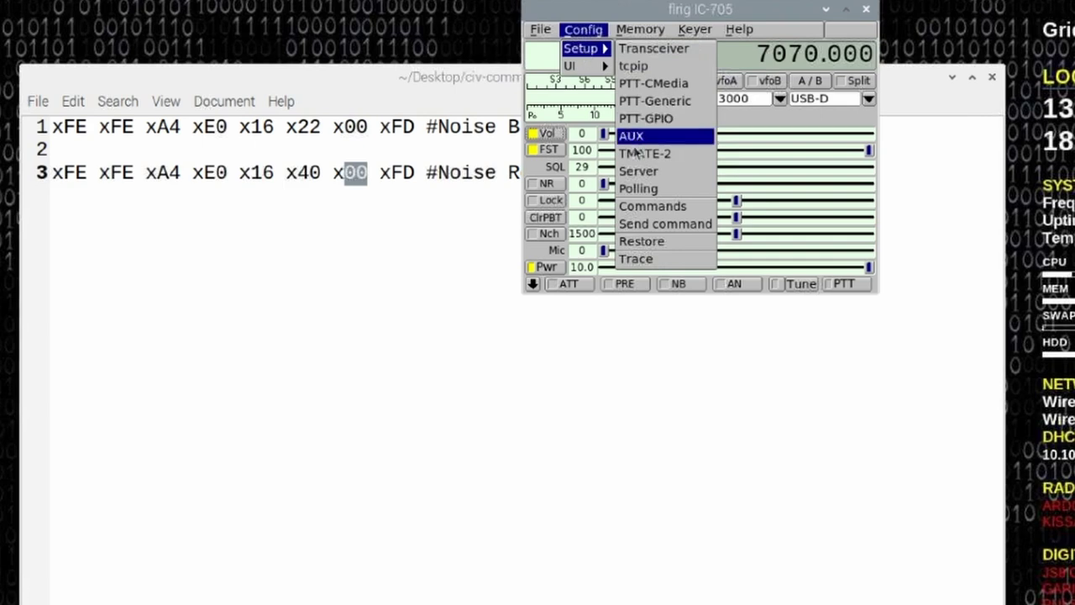
{"action": "left_click", "coordinate": [639, 207]}
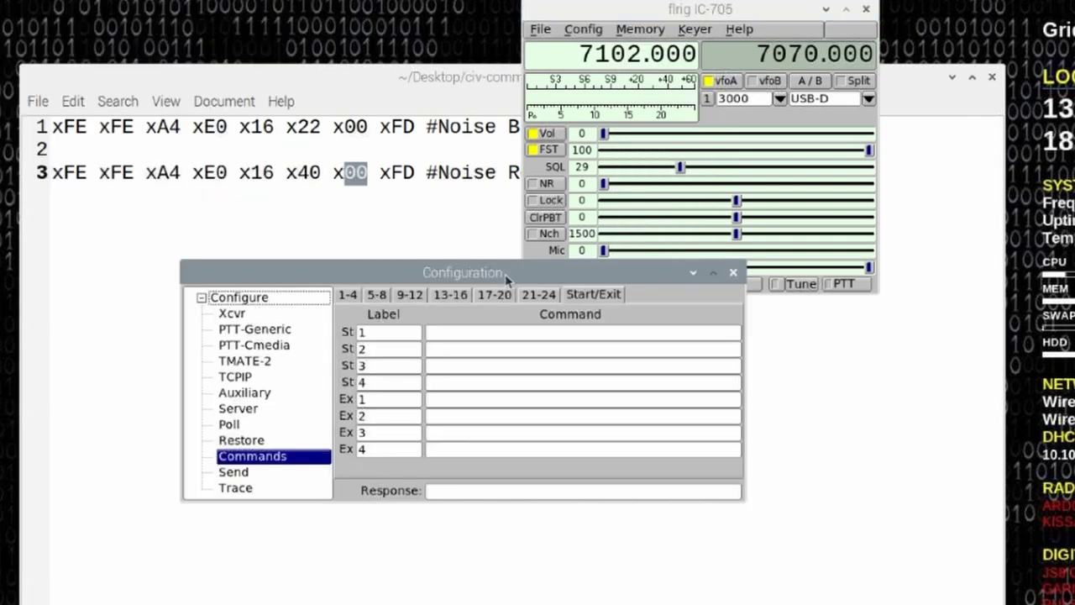
{"action": "left_click", "coordinate": [593, 295]}
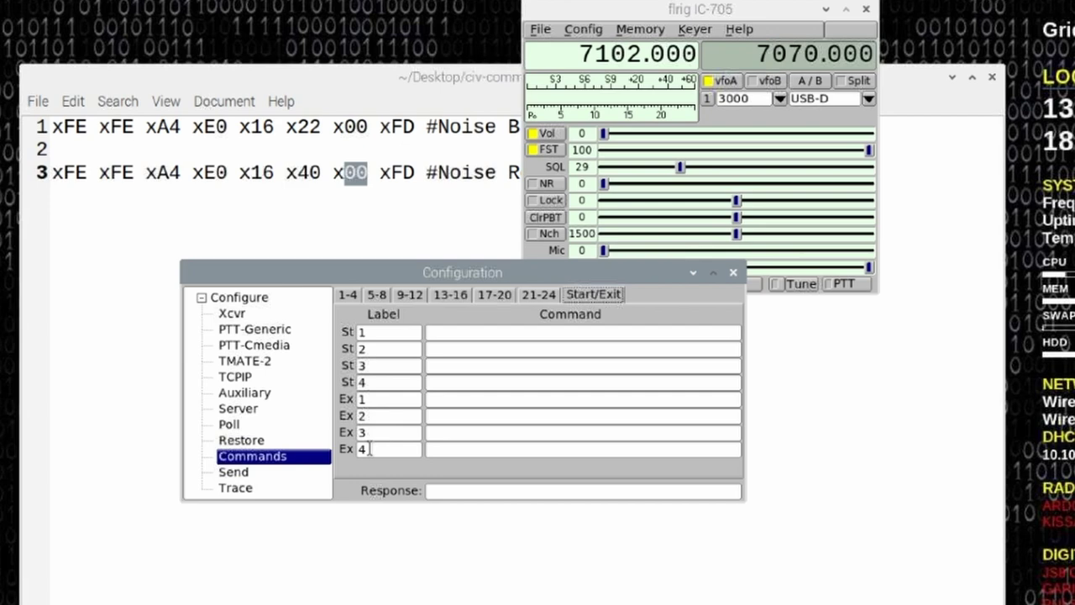
- Copy the Noise Blanker command xFE xFE xA4 xE0 x16 x22 x00 xFD from the civ-commands file into start command 1
{"action": "left_click", "coordinate": [339, 77]}
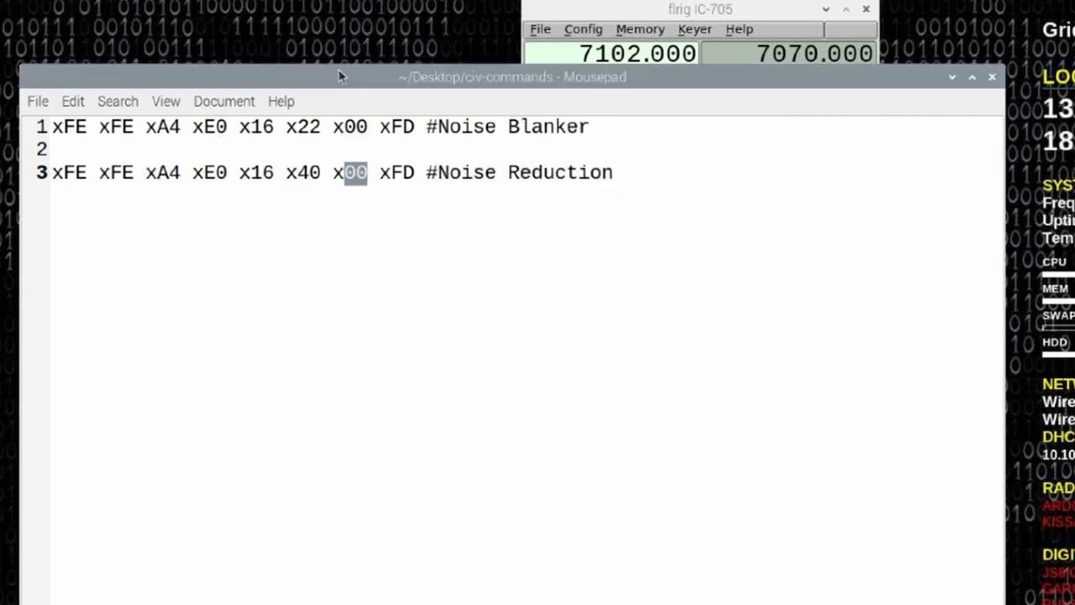
{"action": "double_click", "coordinate": [410, 126]}
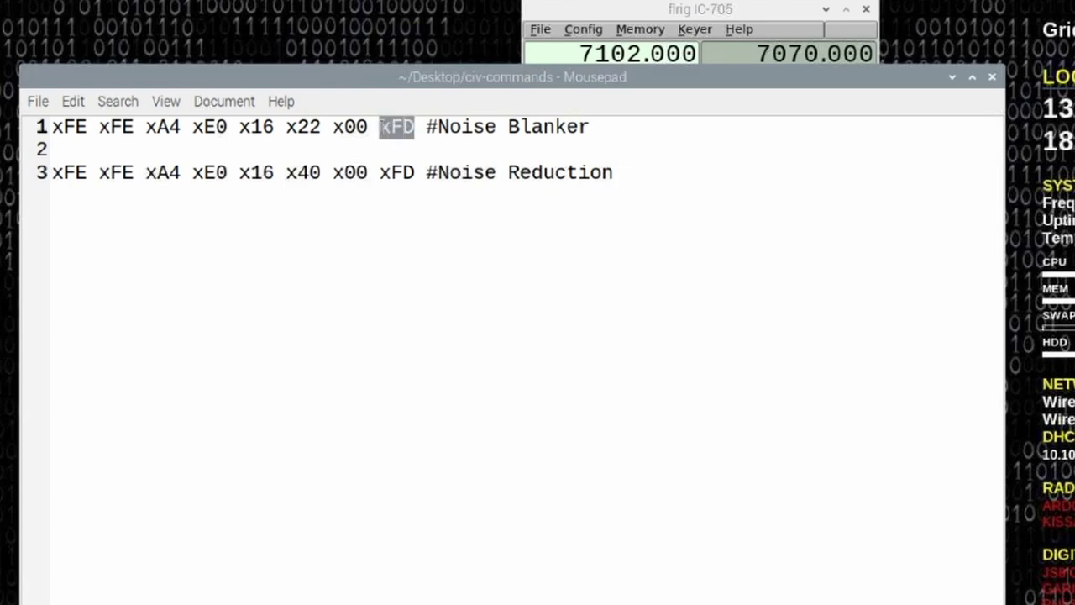
{"action": "left_click_drag", "start_coordinate": [383, 126], "coordinate": [52, 128]}
{"action": "key", "text": "ctrl+c"}
{"action": "key", "text": "alt+Tab"}
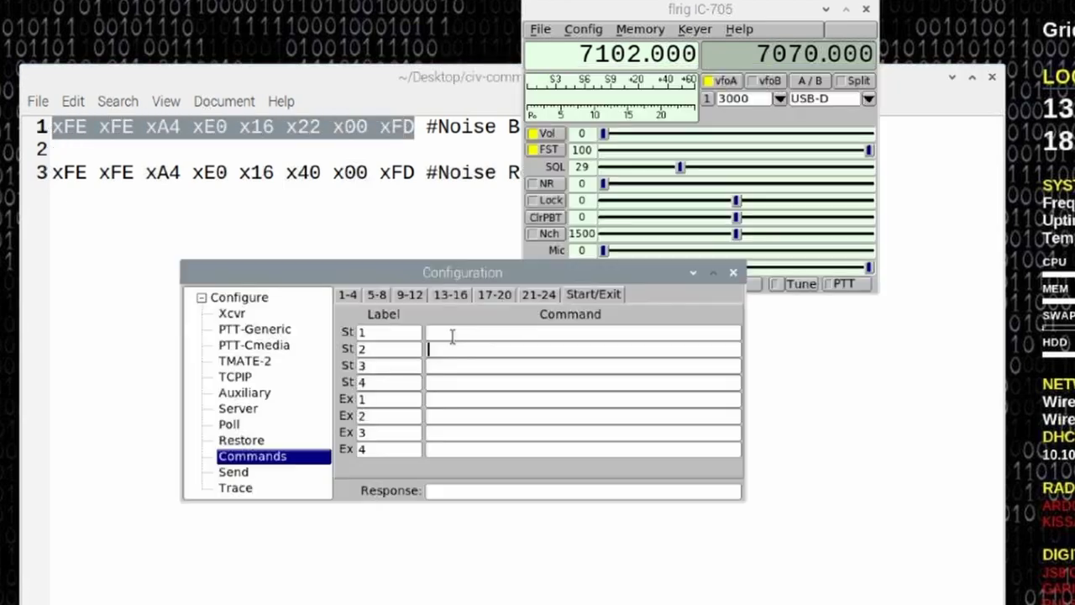
{"action": "left_click", "coordinate": [452, 333]}
{"action": "key", "text": "ctrl+v"}
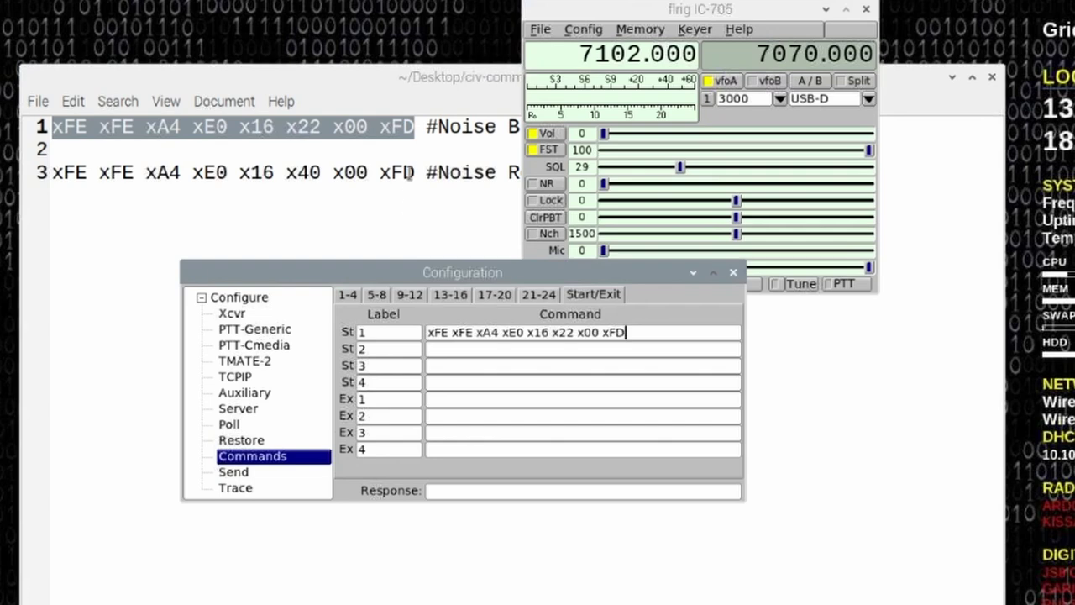
- Copy the Noise Reduction command xFE xFE xA4 xE0 x16 x40 x00 xFD into start command 2, and close the configuration and the civ-commands file
{"action": "key", "text": "alt+Tab"}
{"action": "left_click_drag", "start_coordinate": [414, 172], "coordinate": [52, 173]}
{"action": "key", "text": "ctrl+c"}
{"action": "key", "text": "alt+Tab"}
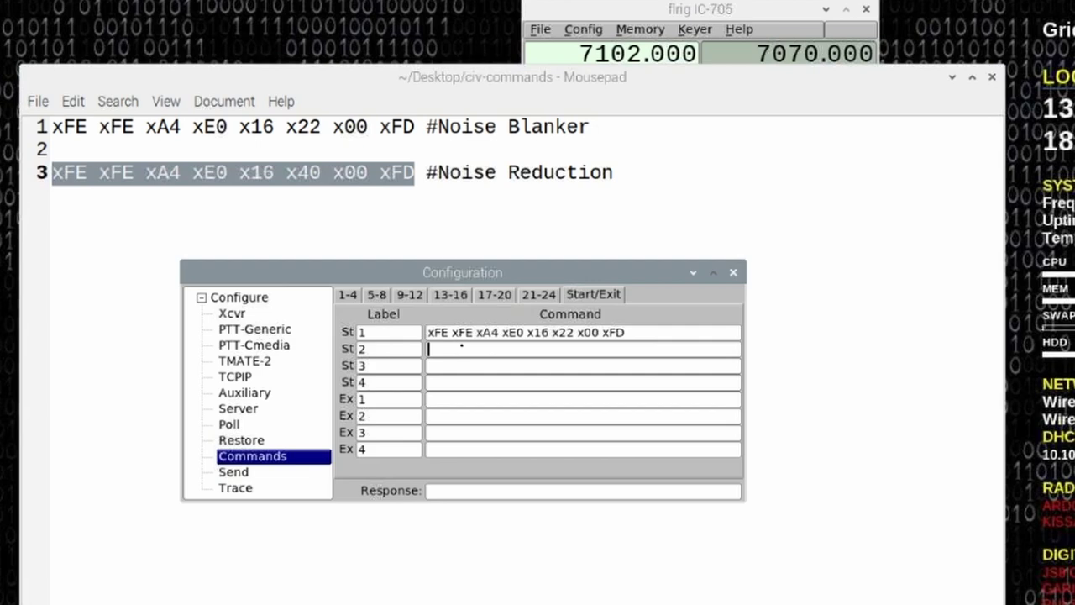
{"action": "key", "text": "ctrl+v"}
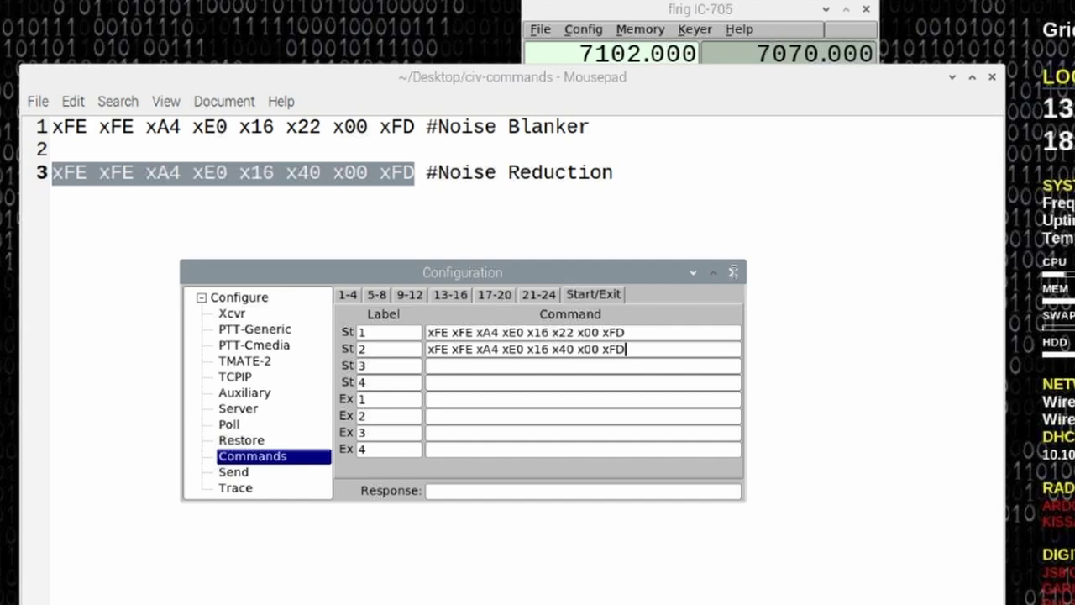
{"action": "left_click", "coordinate": [734, 274]}
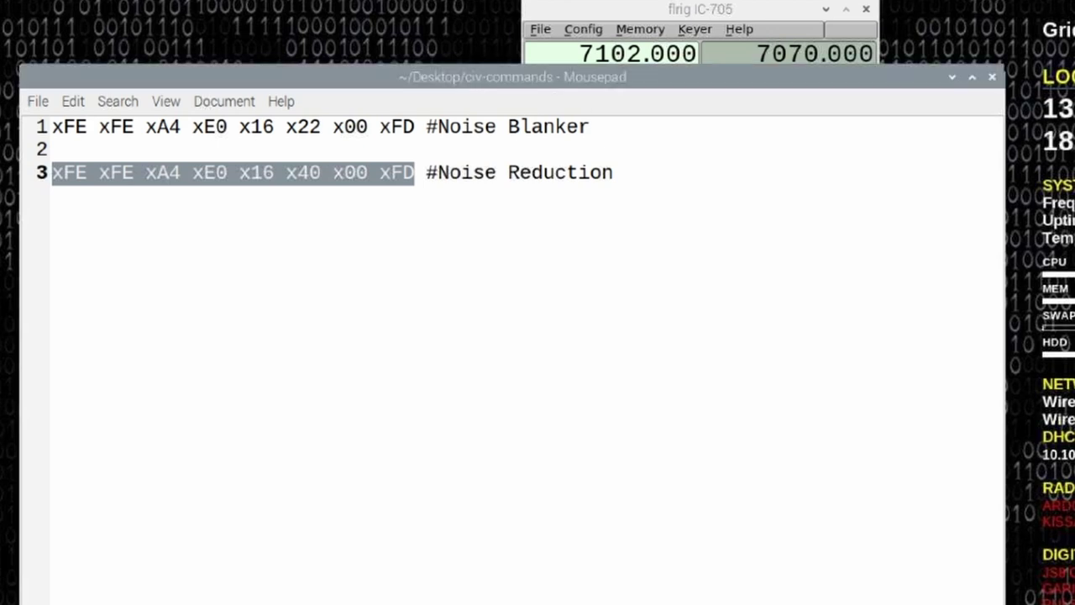
{"action": "key", "text": "ctrl+q"}
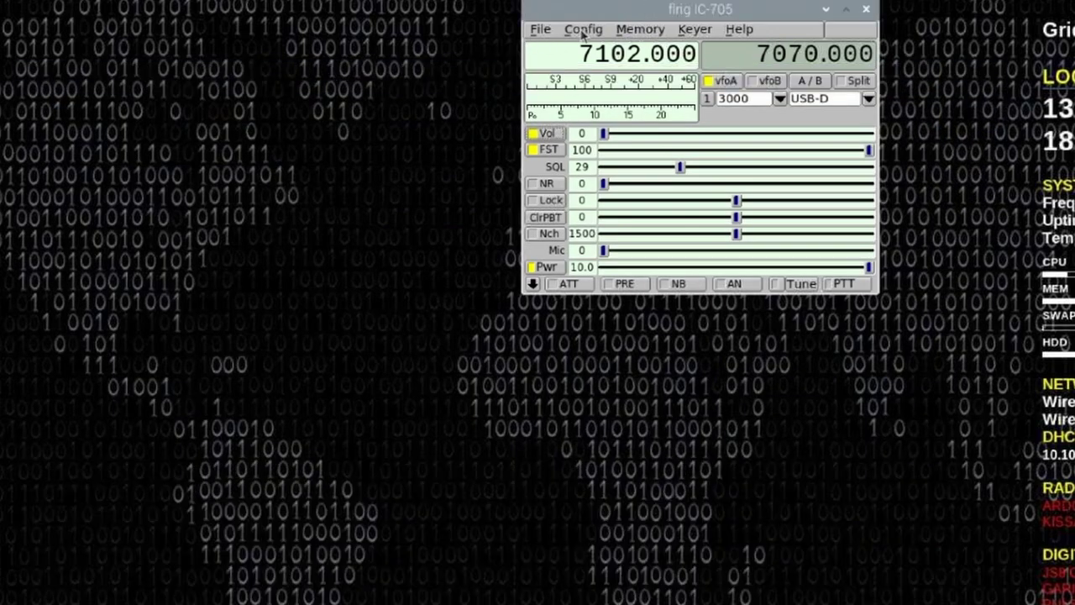
- Reopen the command configuration to check the two stored start commands, and close it again
{"action": "left_click", "coordinate": [582, 31]}
{"action": "mouse_move", "coordinate": [581, 50]}
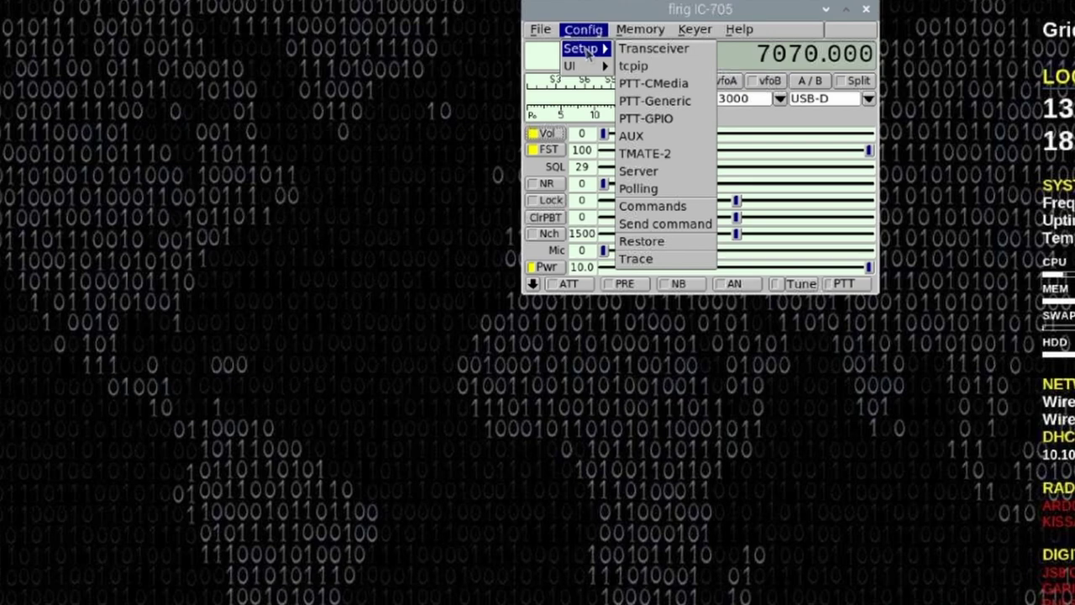
{"action": "left_click", "coordinate": [649, 208]}
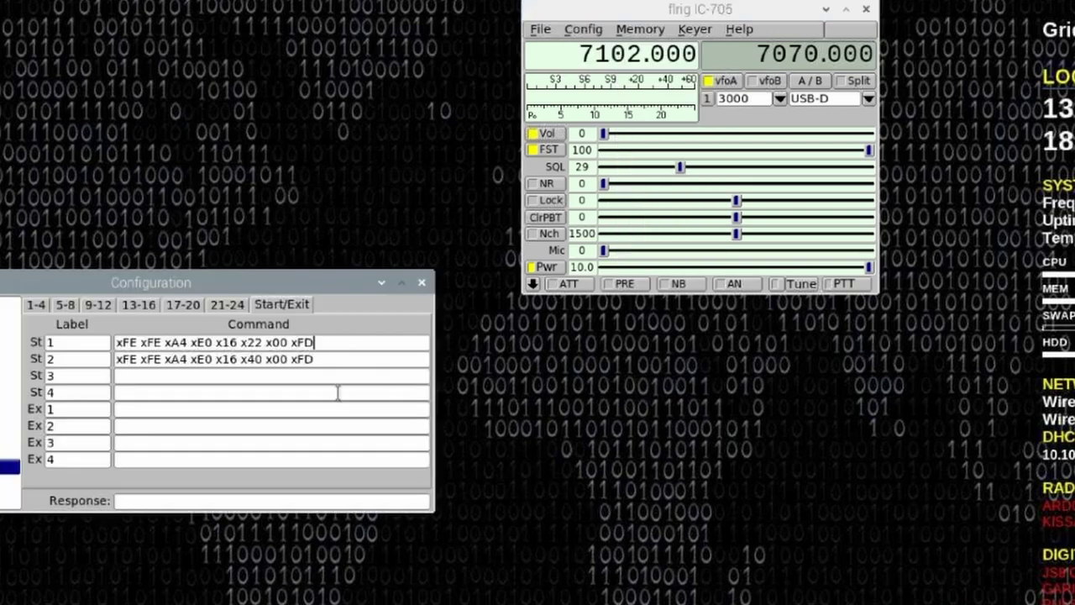
{"action": "left_click_drag", "start_coordinate": [273, 284], "coordinate": [662, 159]}
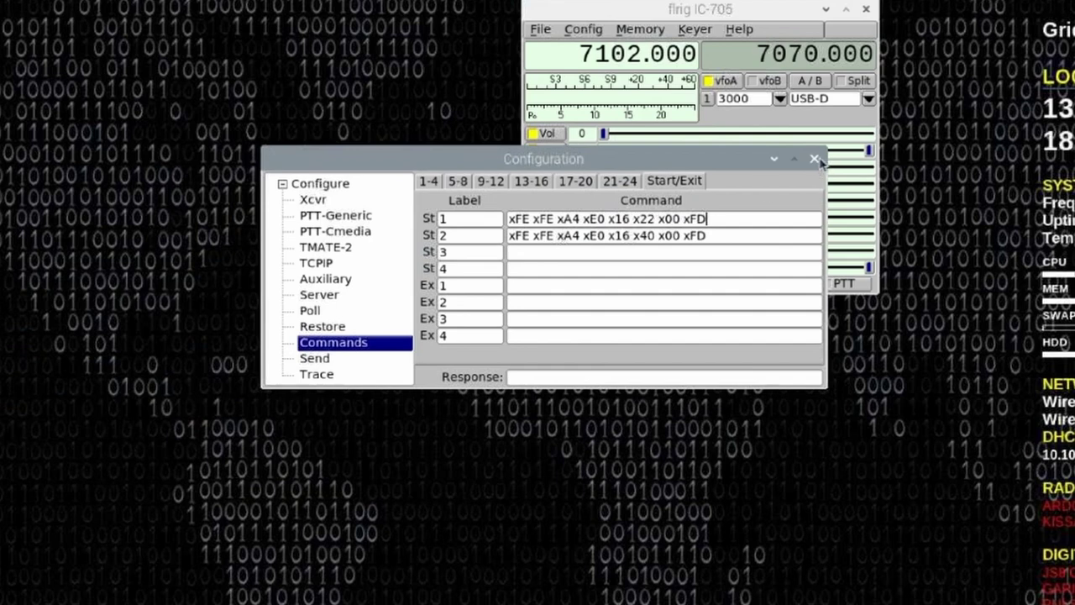
{"action": "left_click", "coordinate": [815, 159]}
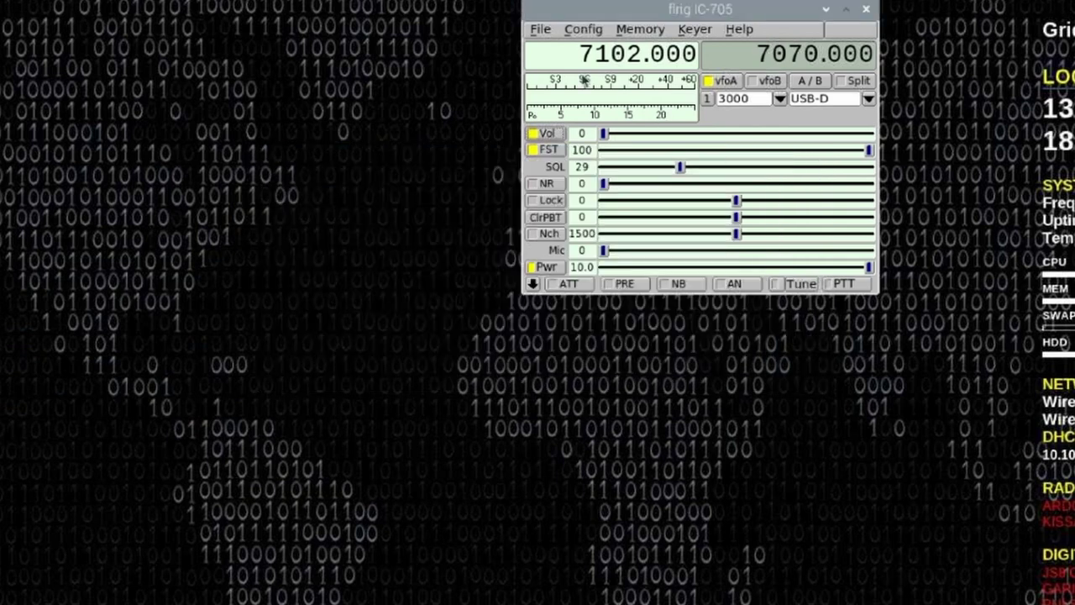
- Exit flrig and relaunch it from the desktop so the start commands run on the IC-705
{"action": "left_click", "coordinate": [540, 33]}
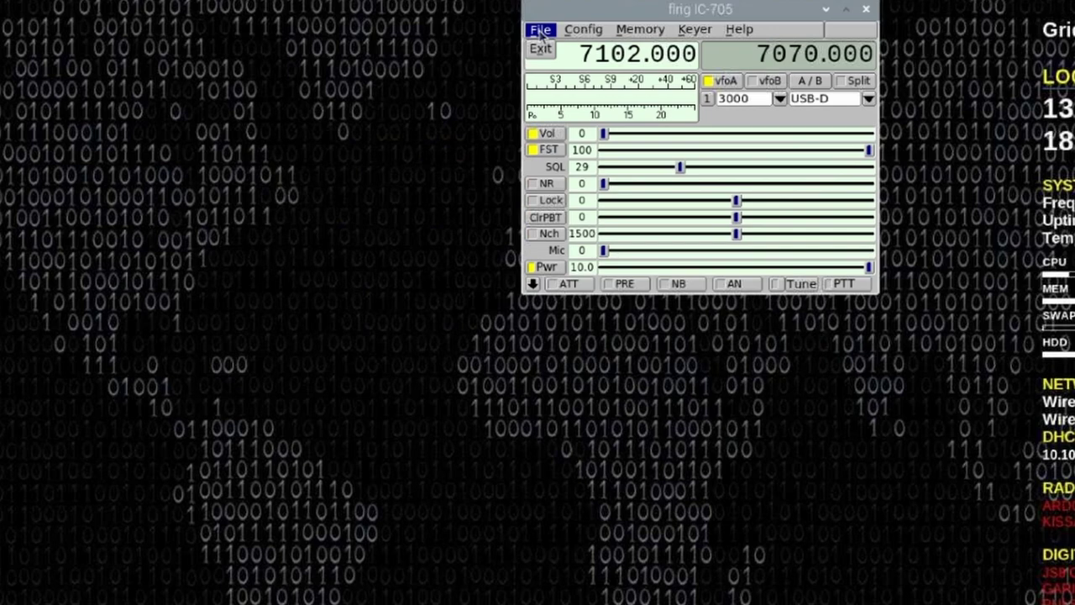
{"action": "left_click", "coordinate": [540, 51]}
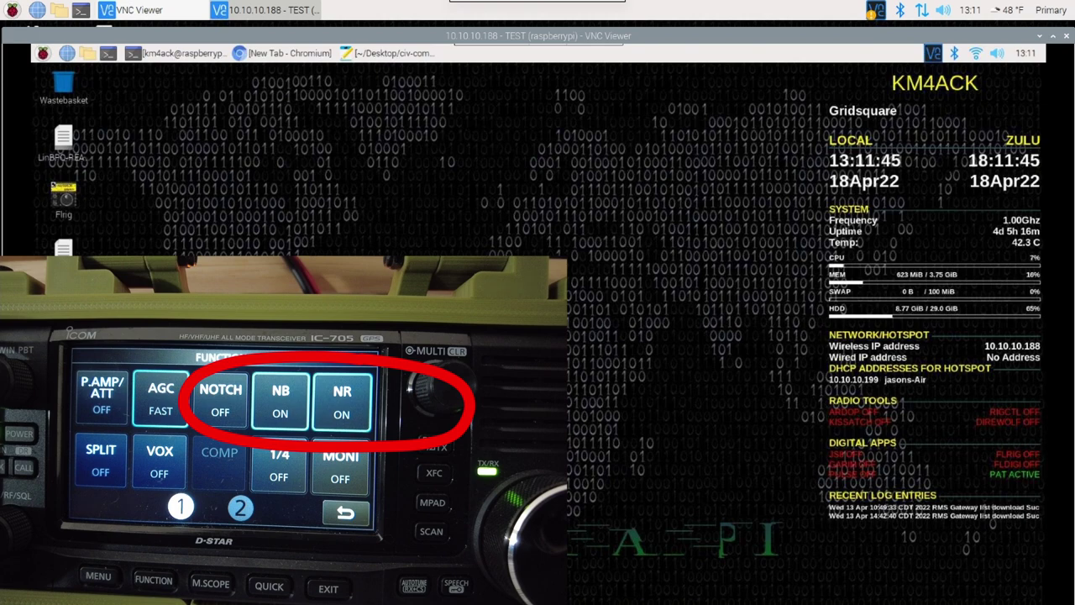
{"action": "double_click", "coordinate": [66, 199]}
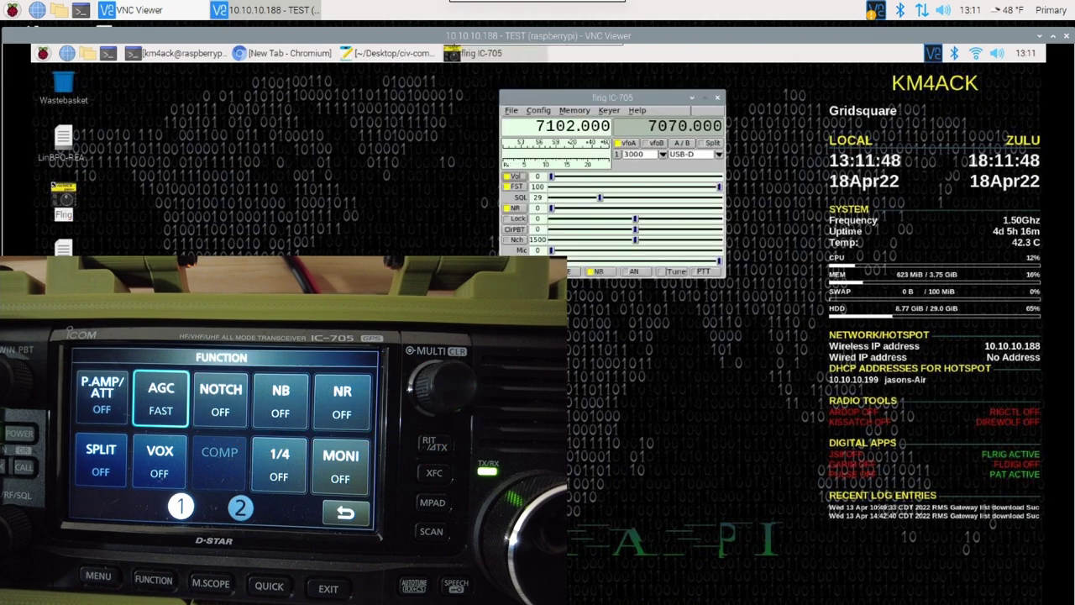